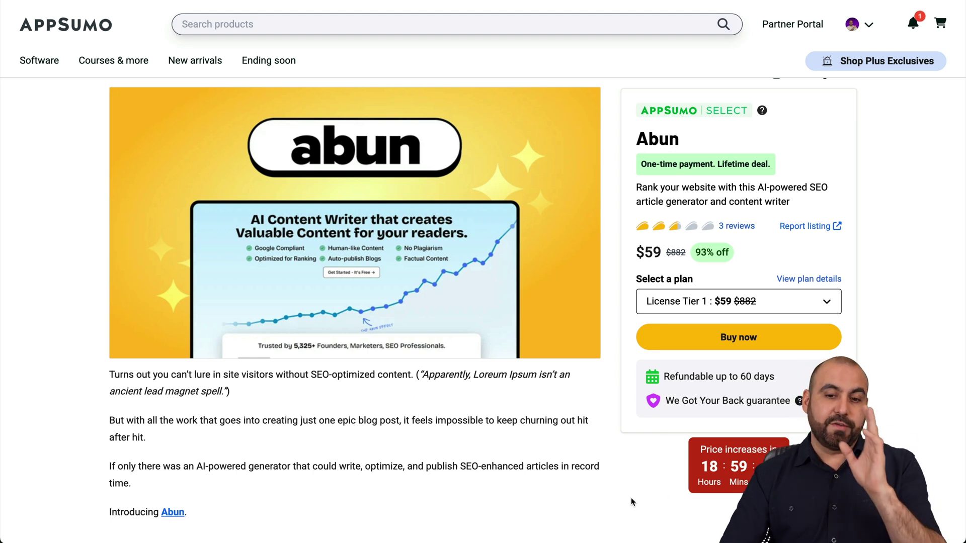
Step: Browse the Abun Plans & features tiers, highlighting Tier 3's 600 monthly articles
scroll(631, 500, "down", 20)
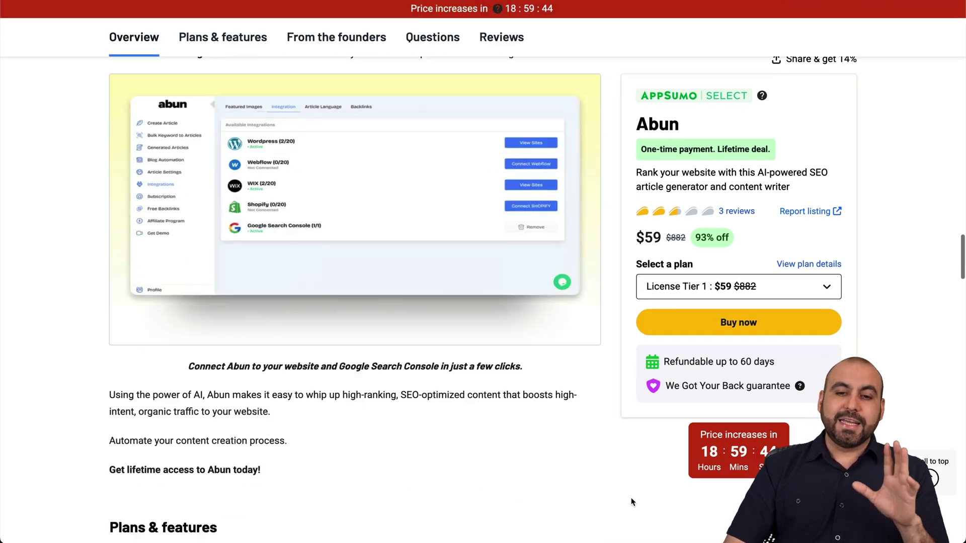
scroll(630, 501, "up", 5)
scroll(630, 500, "down", 3)
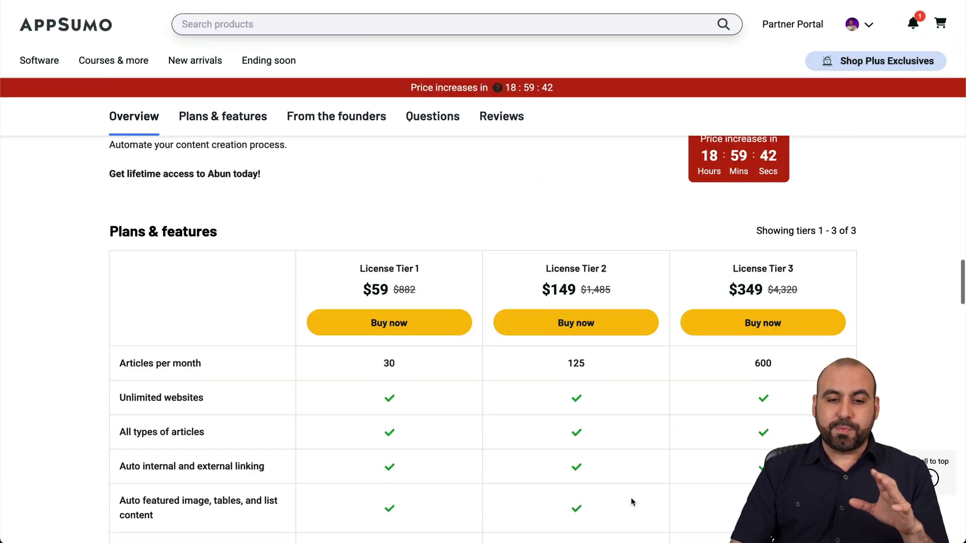
scroll(631, 501, "up", 1)
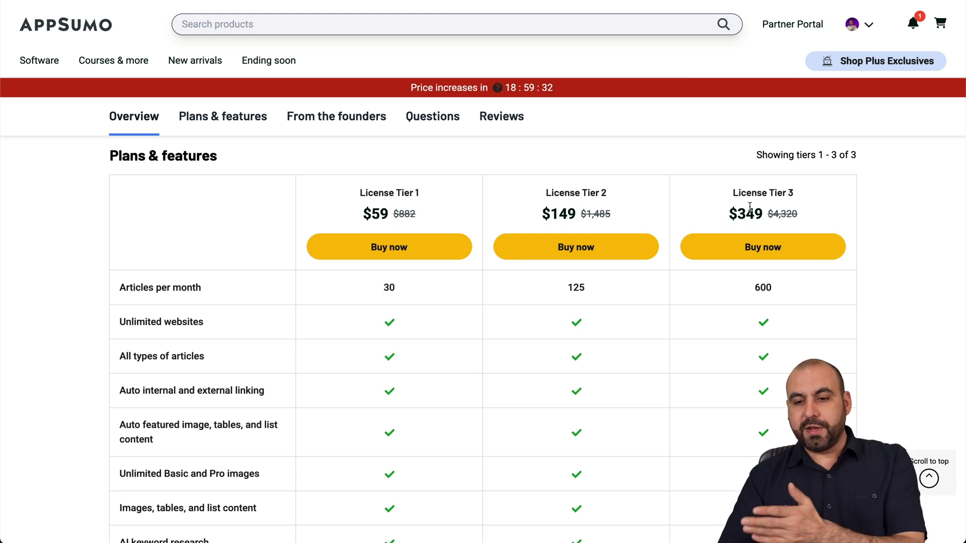
double_click(759, 287)
left_click(814, 289)
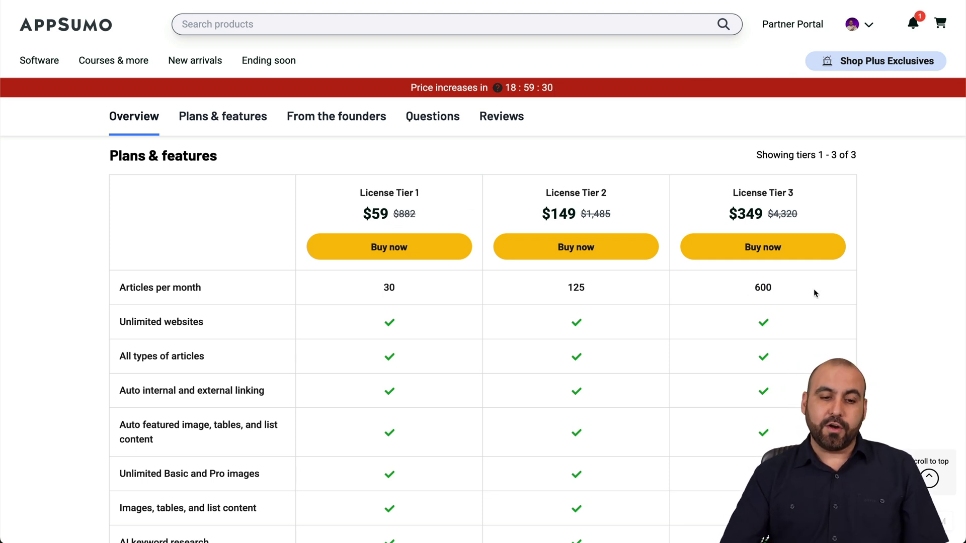
scroll(790, 401, "down", 10)
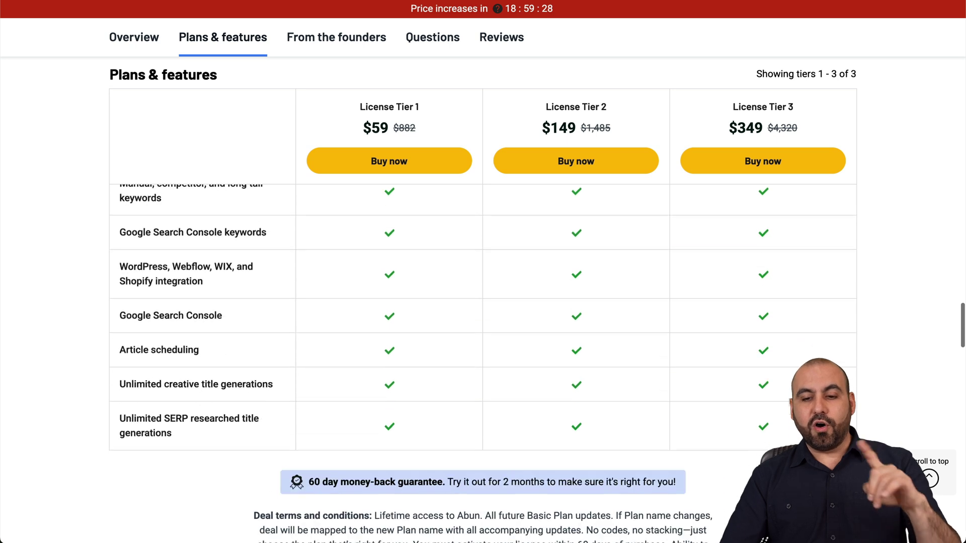
scroll(790, 401, "down", 2)
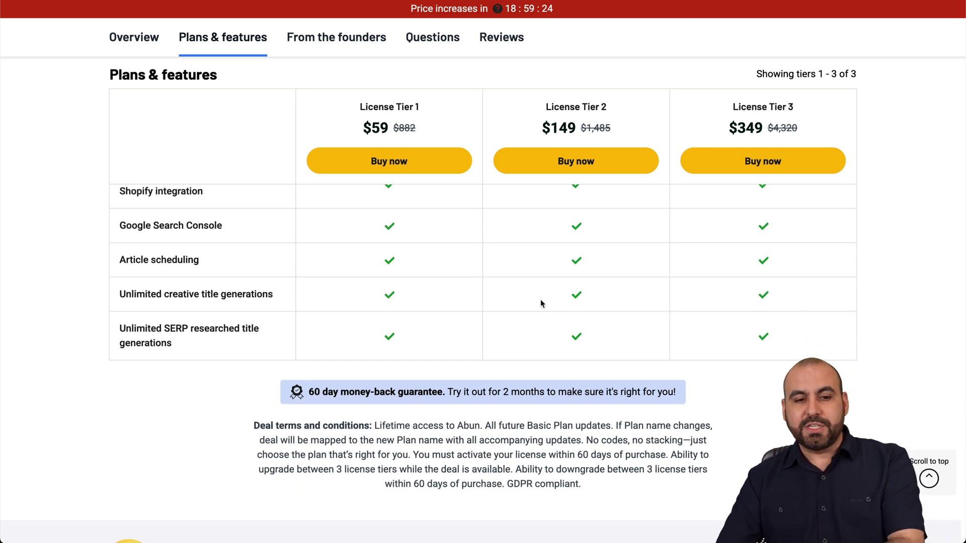
scroll(540, 300, "up", 10)
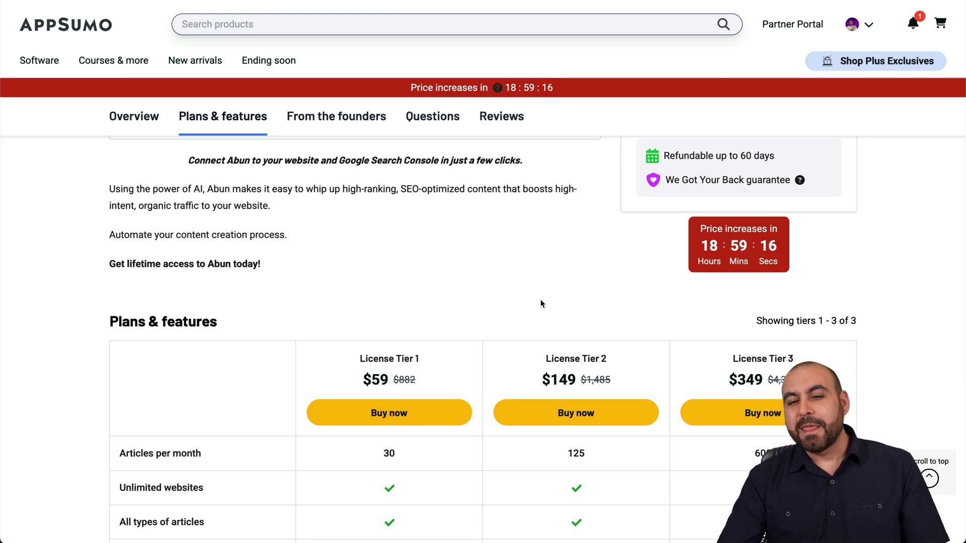
scroll(540, 300, "up", 8)
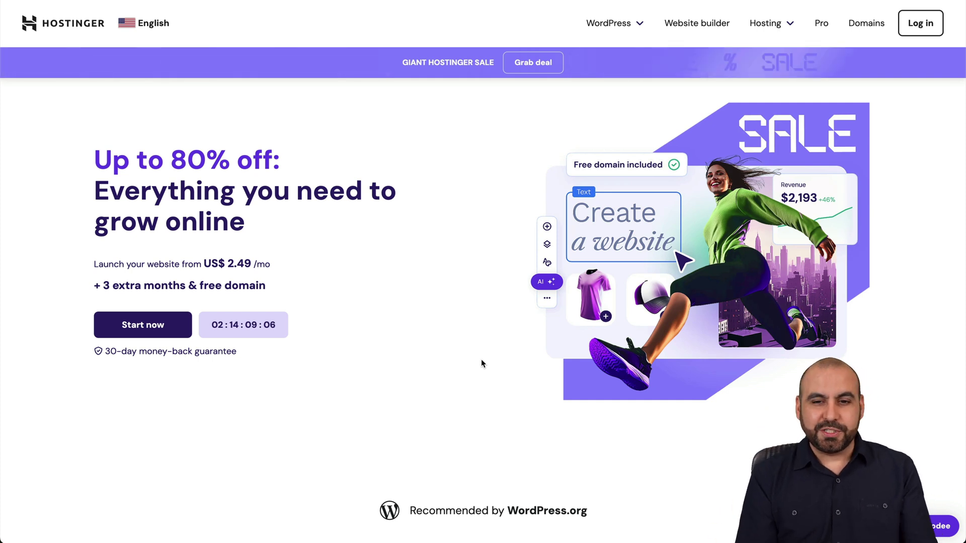
Step: Scroll the Hostinger homepage down to the Pick your perfect plan section
scroll(481, 364, "down", 6)
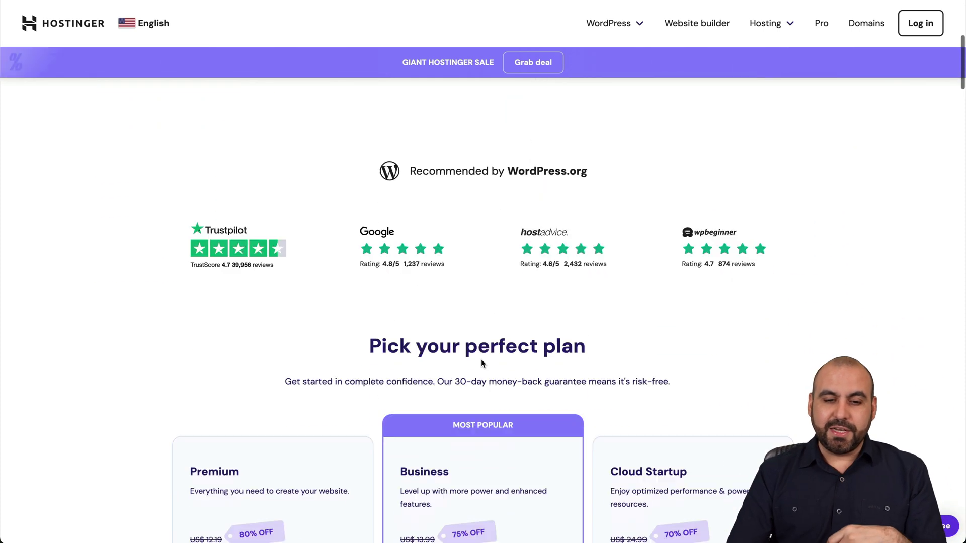
scroll(481, 359, "down", 5)
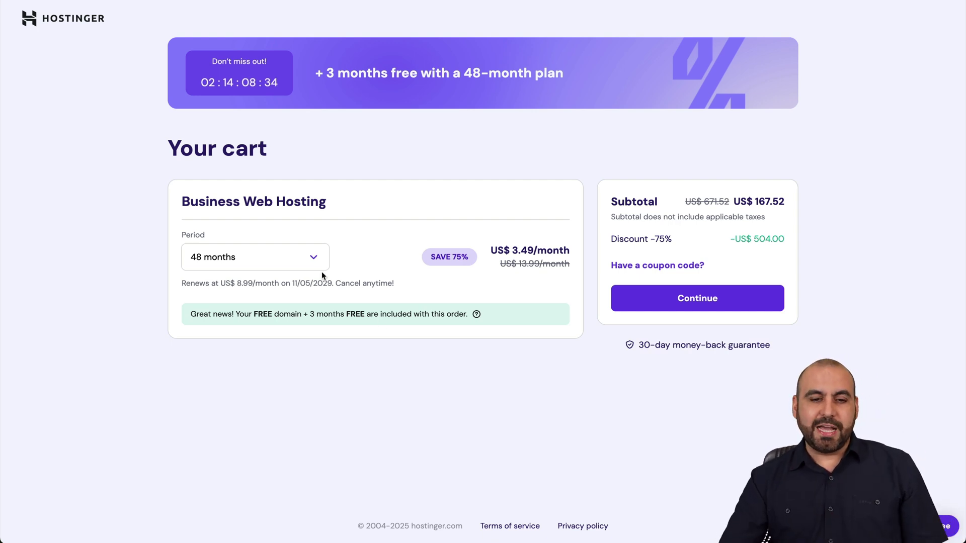
Step: Keep the 48-month period and apply coupon SAASMASTER, bringing the subtotal to US$ 150.77
left_click(312, 257)
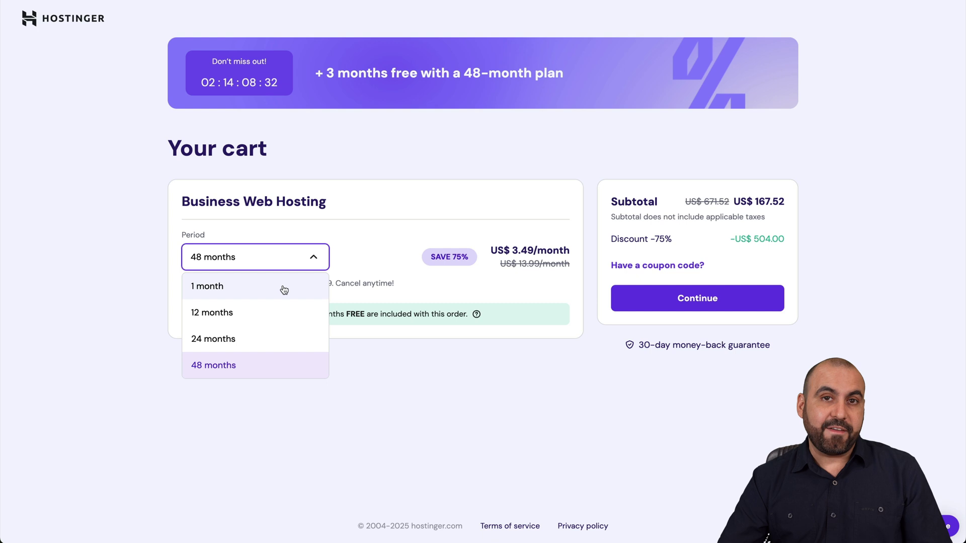
left_click(236, 368)
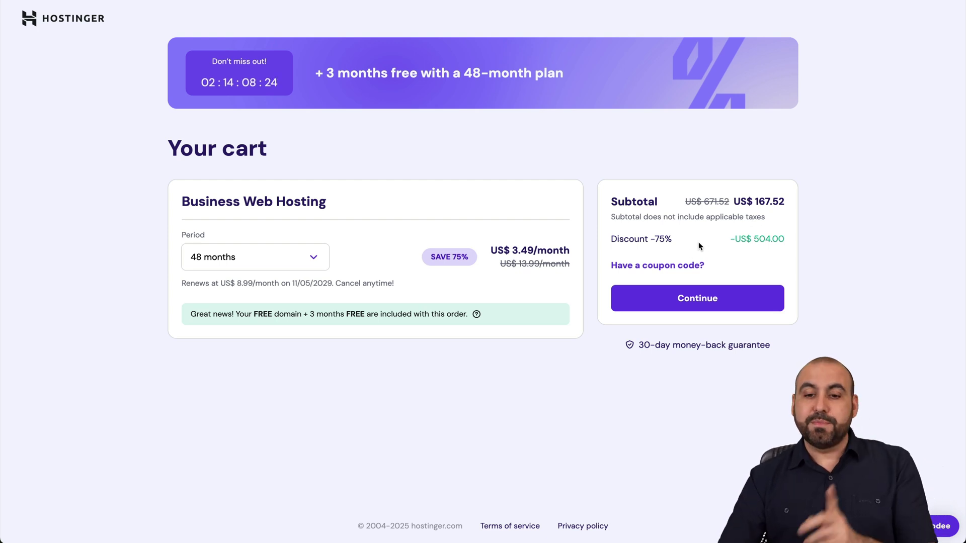
left_click(687, 265)
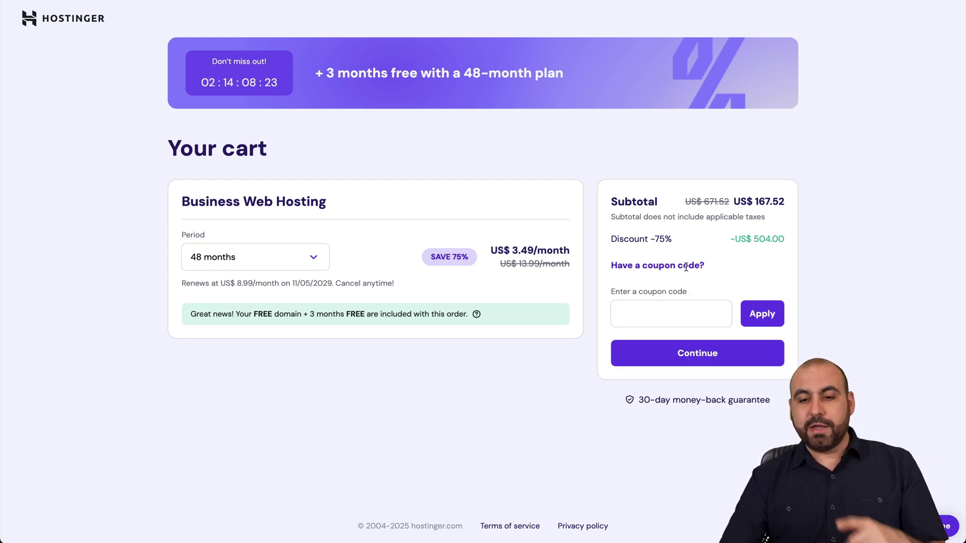
left_click(650, 319)
type("SAASMASTER")
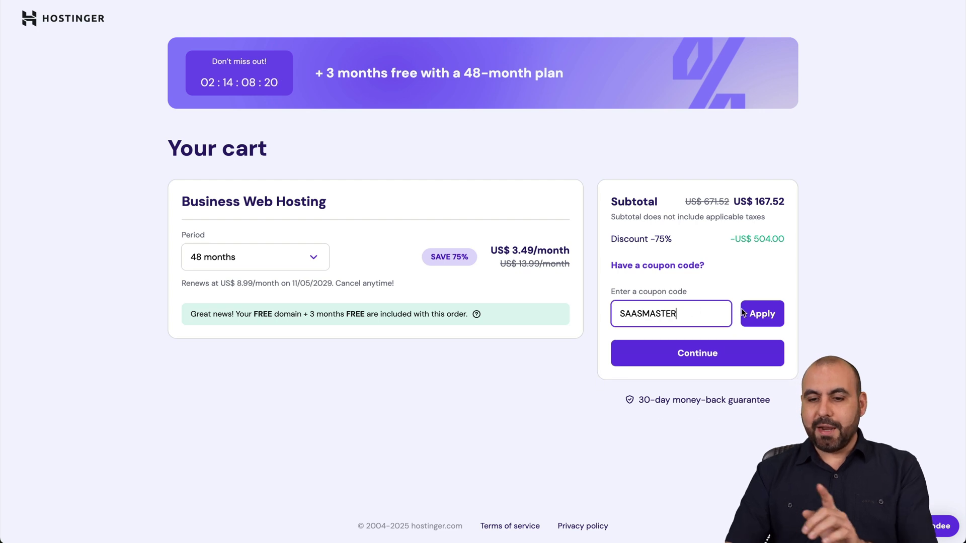
left_click(760, 314)
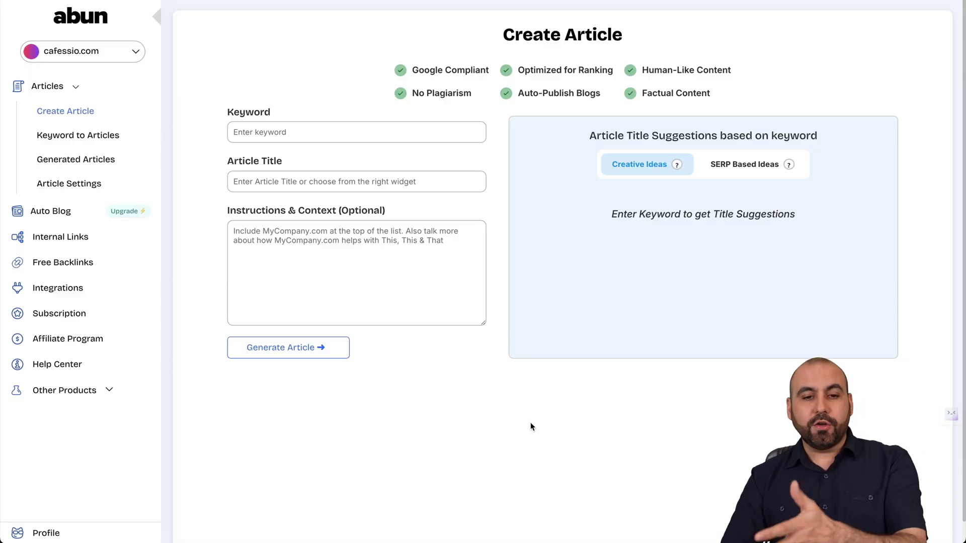
Step: Enter 'lifetime deals' as the article keyword to get creative title suggestions
left_click(332, 128)
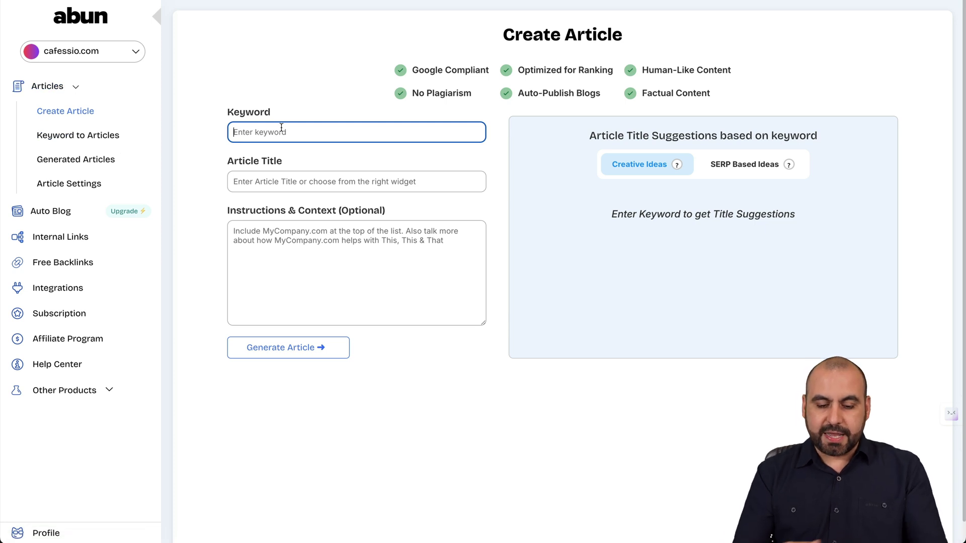
type("lifetime deals")
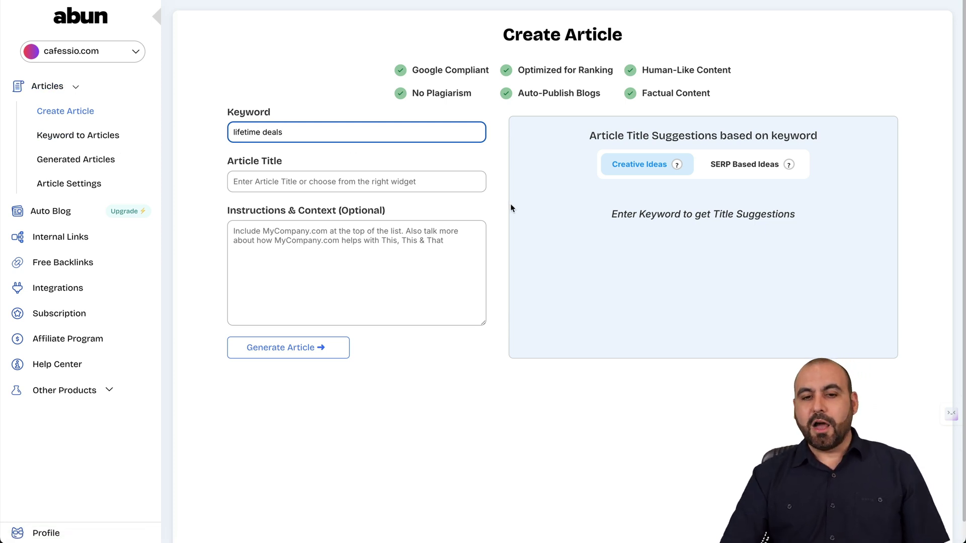
left_click(513, 208)
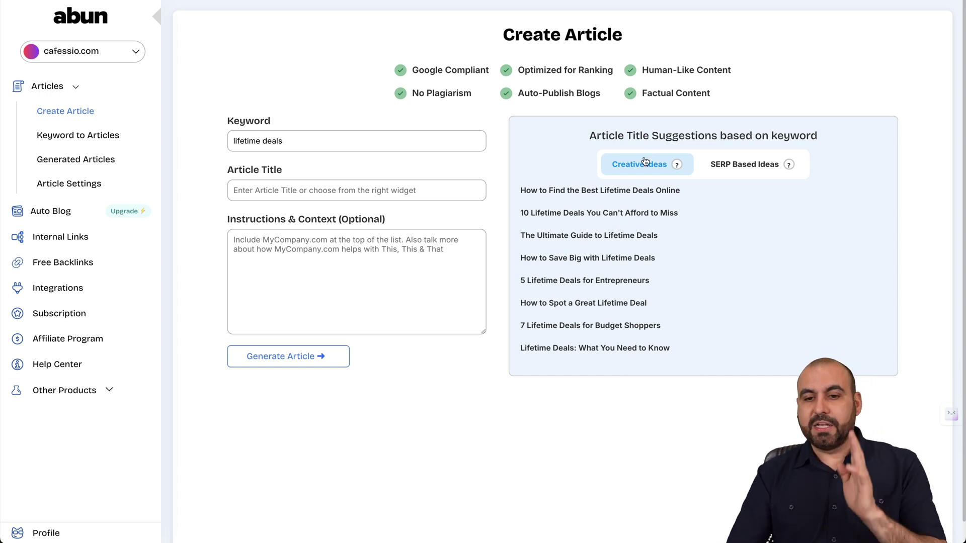
Step: Compare Creative and SERP Based ideas, then pick 'Explore These Incredible Lifetime Discounts on SaaS Products'
left_click(759, 168)
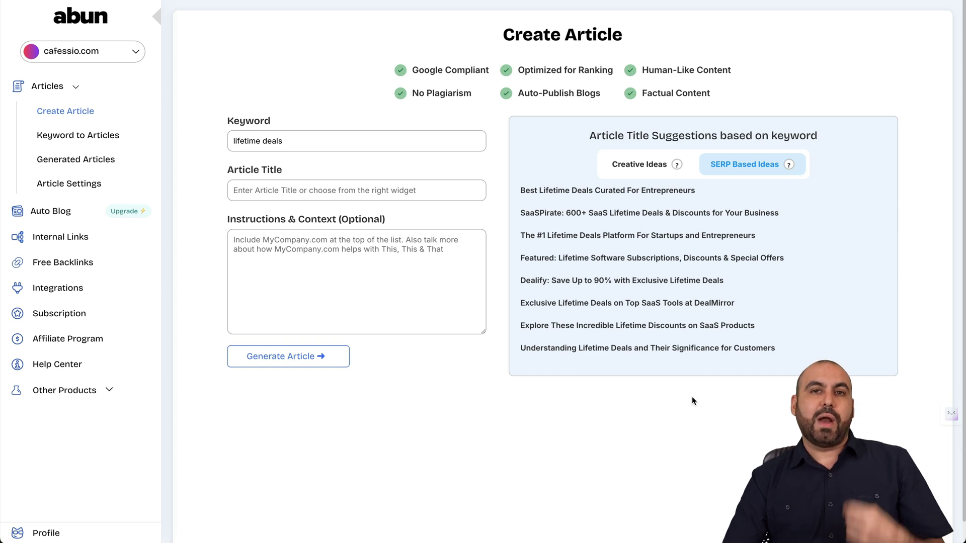
left_click(639, 164)
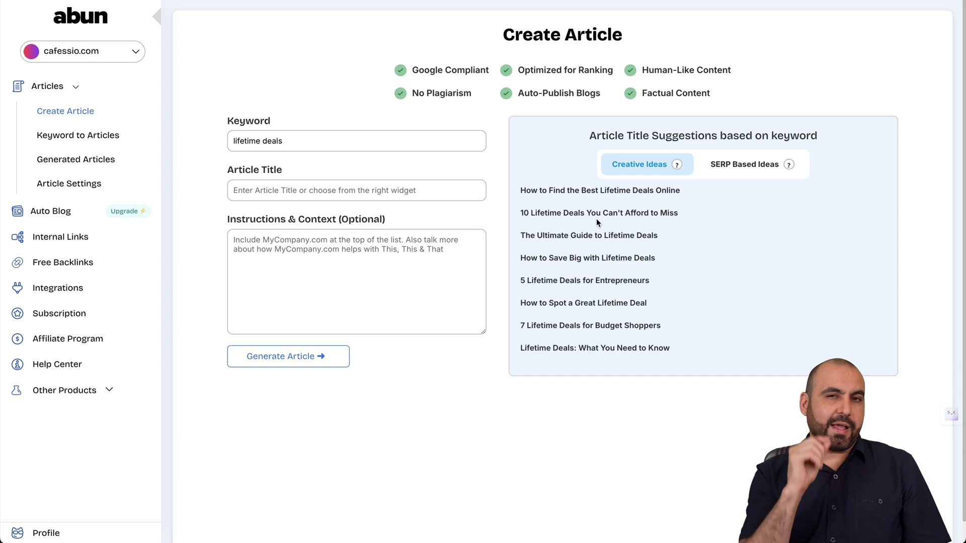
left_click(732, 164)
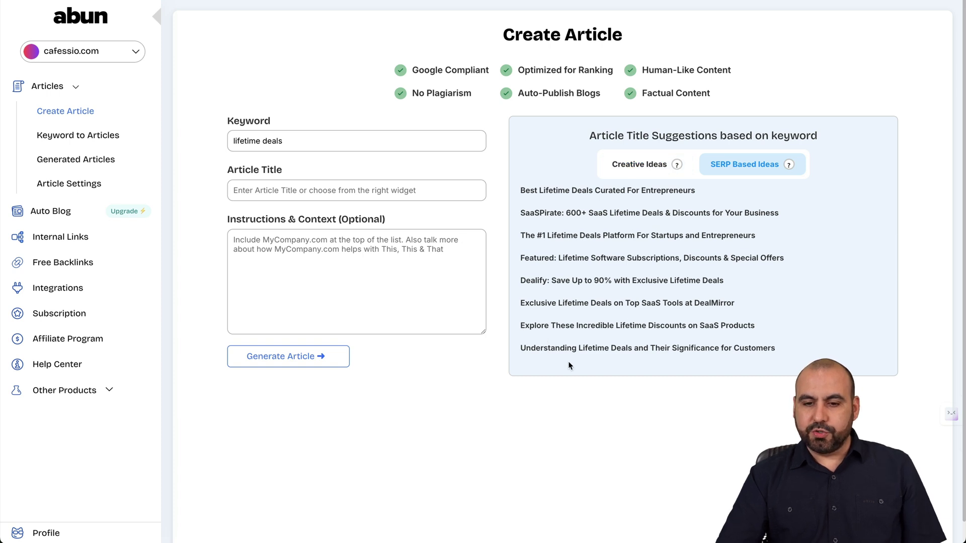
left_click(633, 327)
Step: Generate the lifetime discounts article, then open '5 Tips for Perfect Coffee with Manual Drippers'
left_click(304, 363)
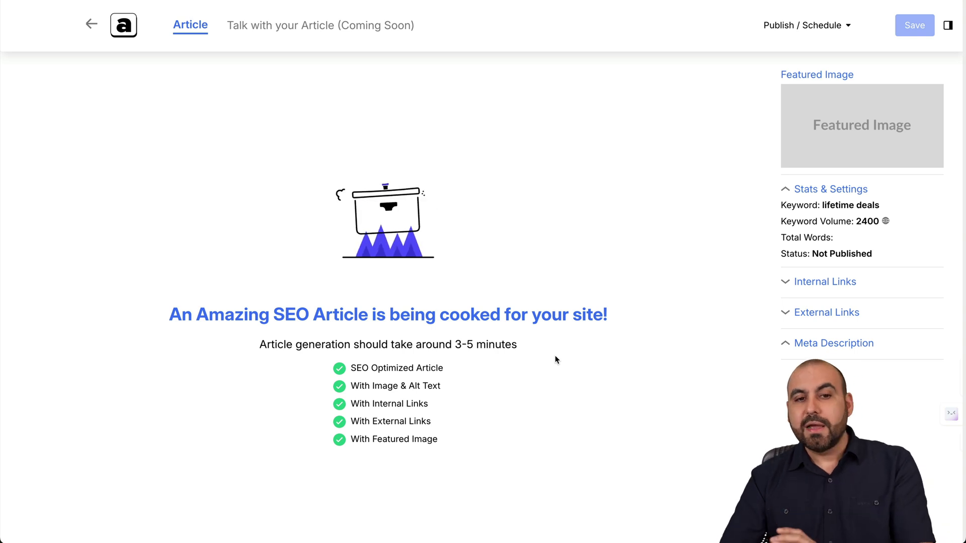
left_click(92, 24)
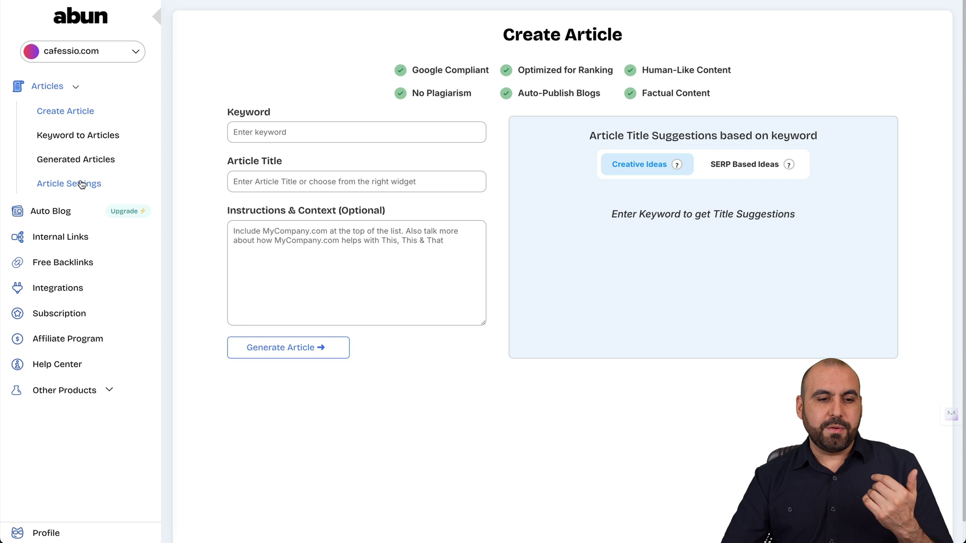
left_click(93, 162)
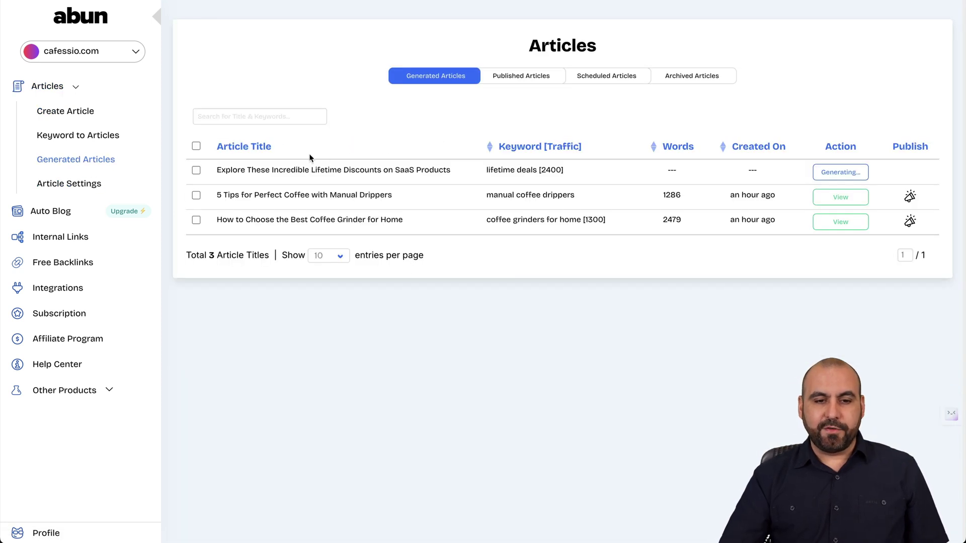
left_click(319, 195)
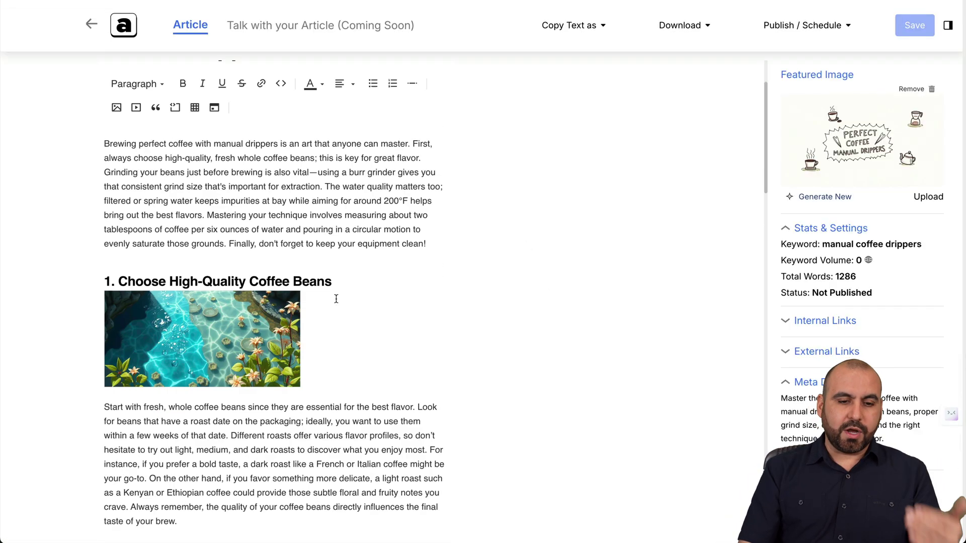
Step: Check the 1286 total words and expand the Internal Links and External Links sections
scroll(336, 299, "down", 10)
scroll(336, 299, "down", 8)
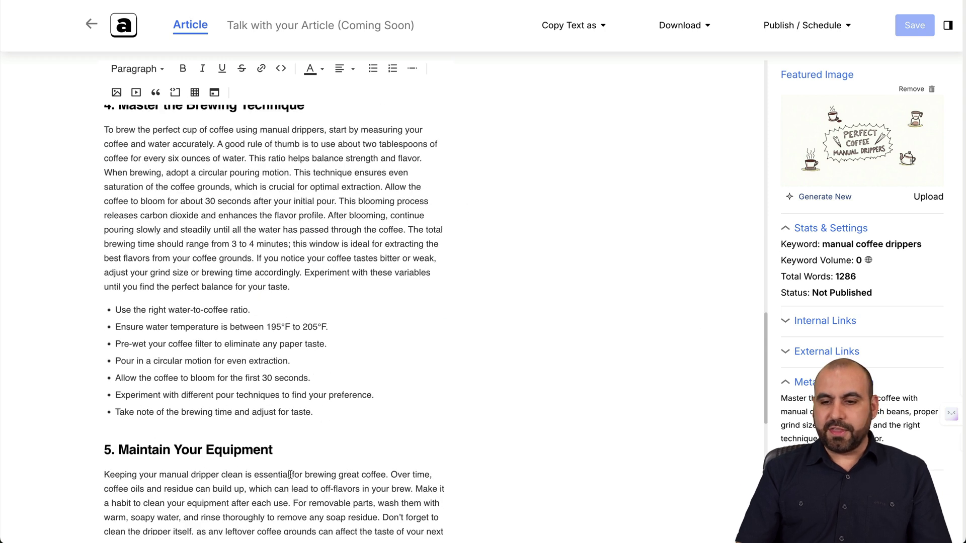
scroll(290, 475, "up", 18)
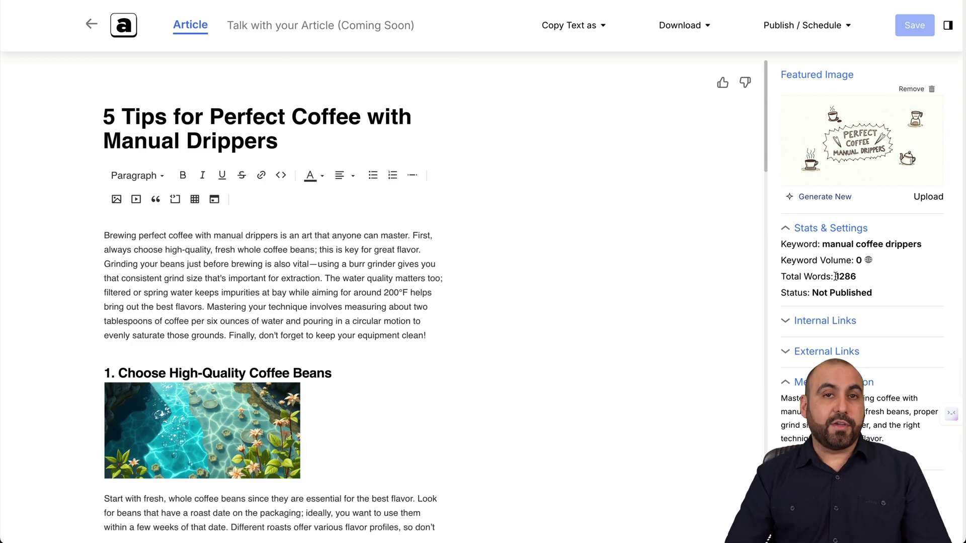
left_click_drag(835, 277, 877, 276)
left_click(877, 277)
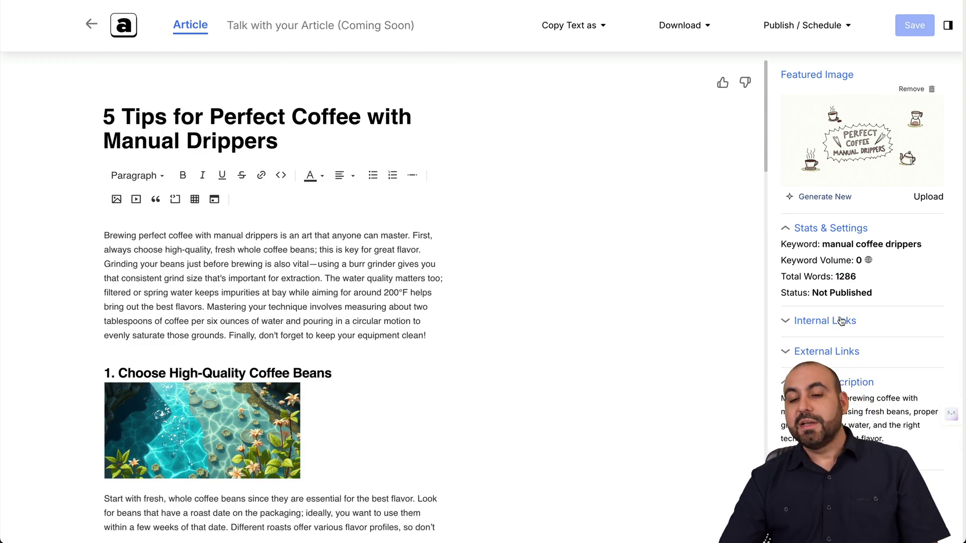
left_click(784, 324)
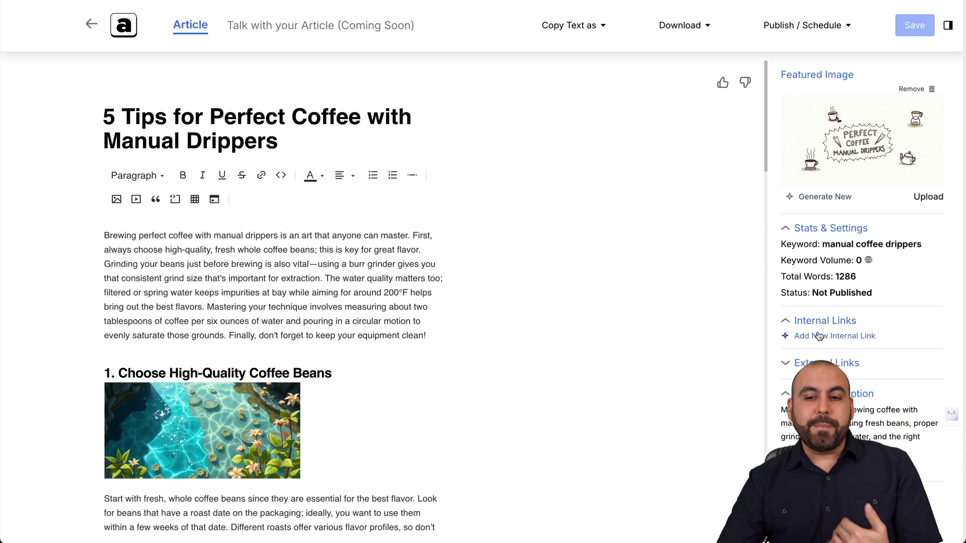
left_click(783, 363)
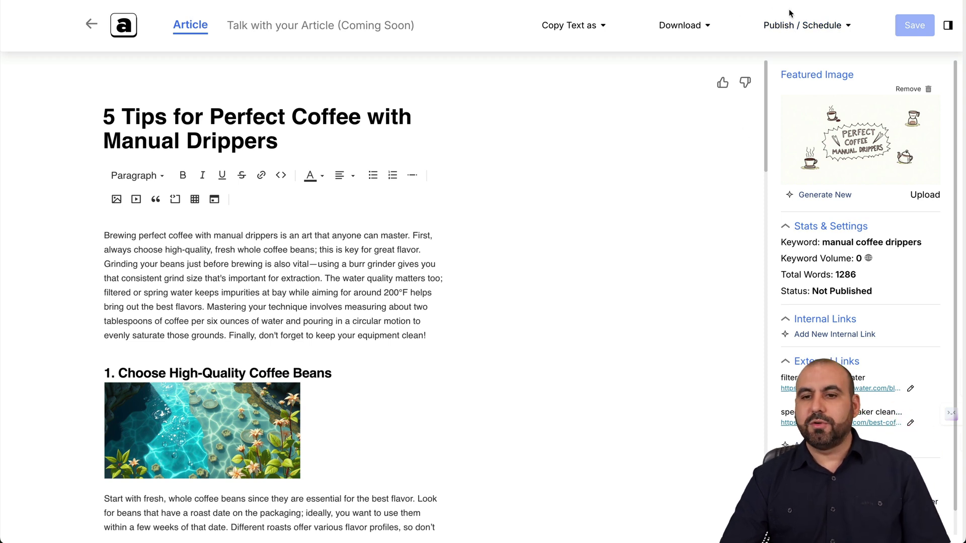
Step: Look over the Publish, Download and Copy Text as options, then return to the articles list
left_click(801, 25)
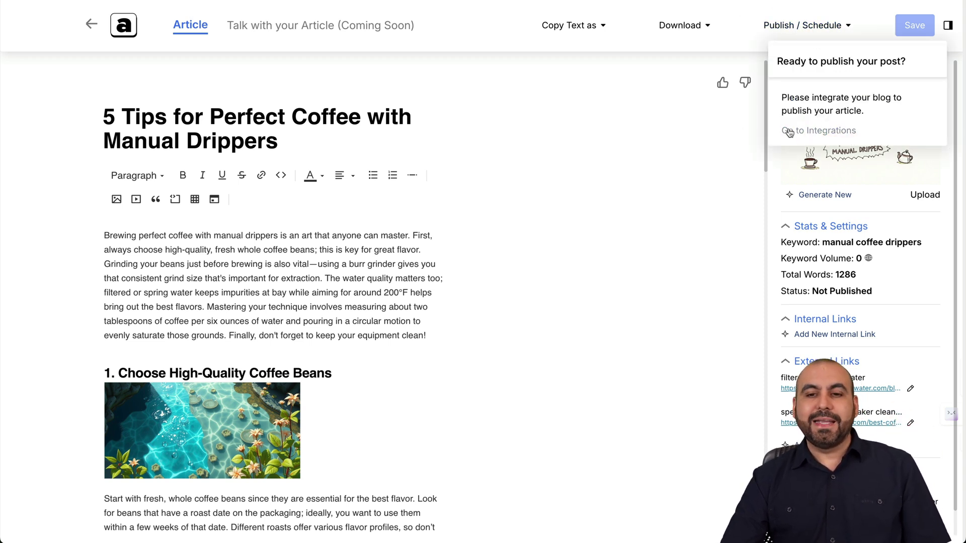
left_click(688, 30)
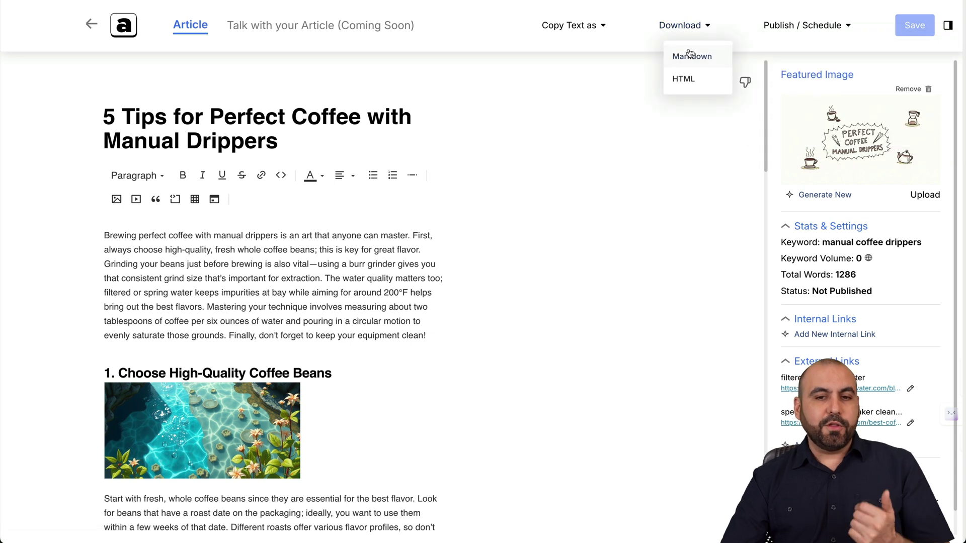
left_click(592, 28)
left_click(89, 23)
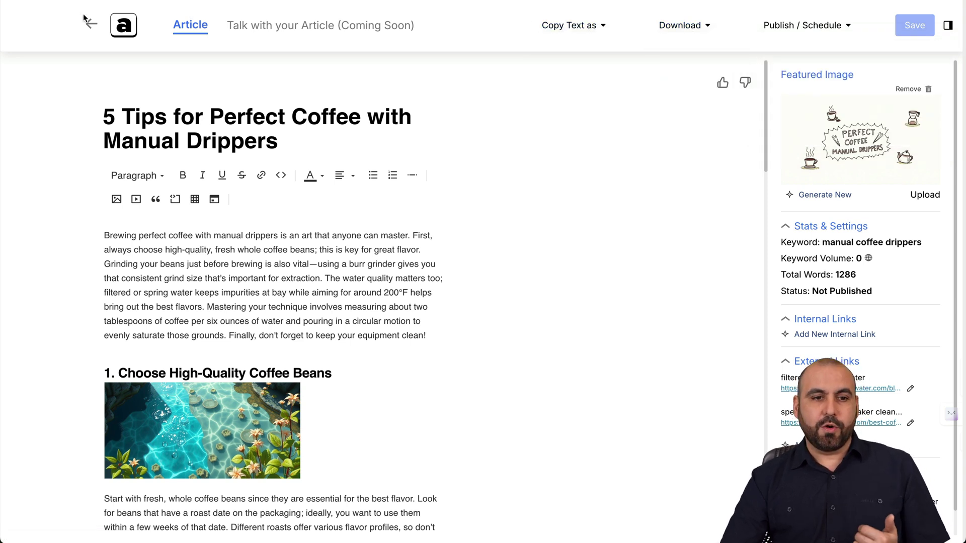
left_click(90, 25)
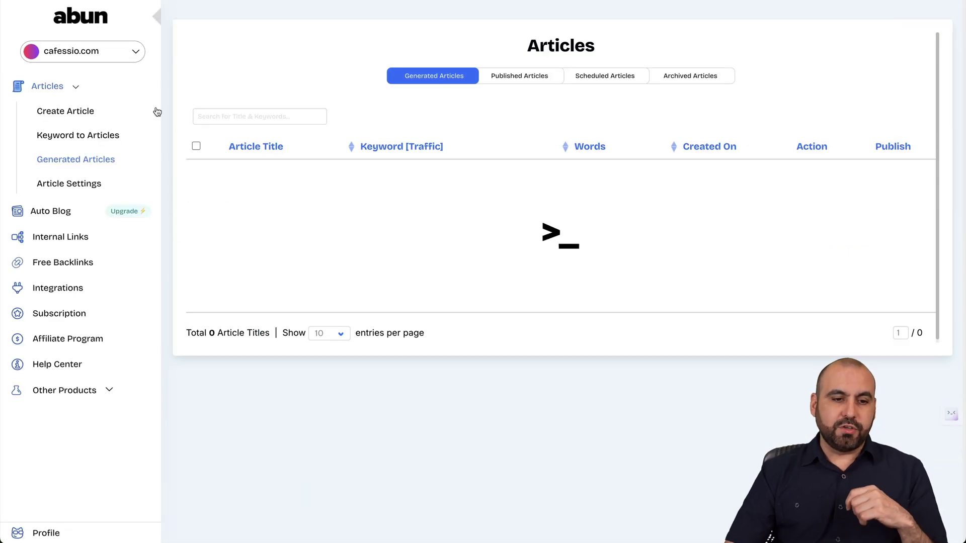
Step: Review Featured Images styles and image sources in Article Settings, then go to Keyword Research
left_click(71, 184)
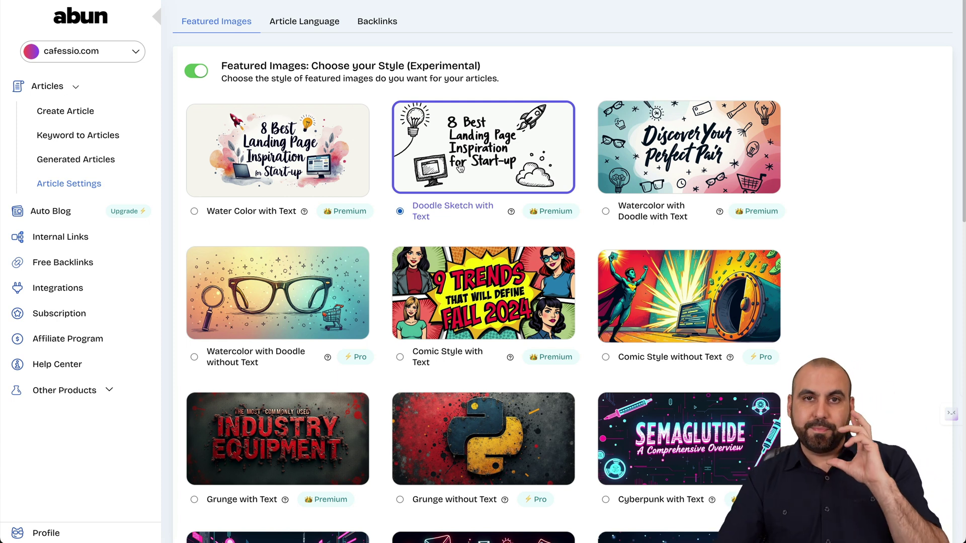
scroll(575, 347, "down", 15)
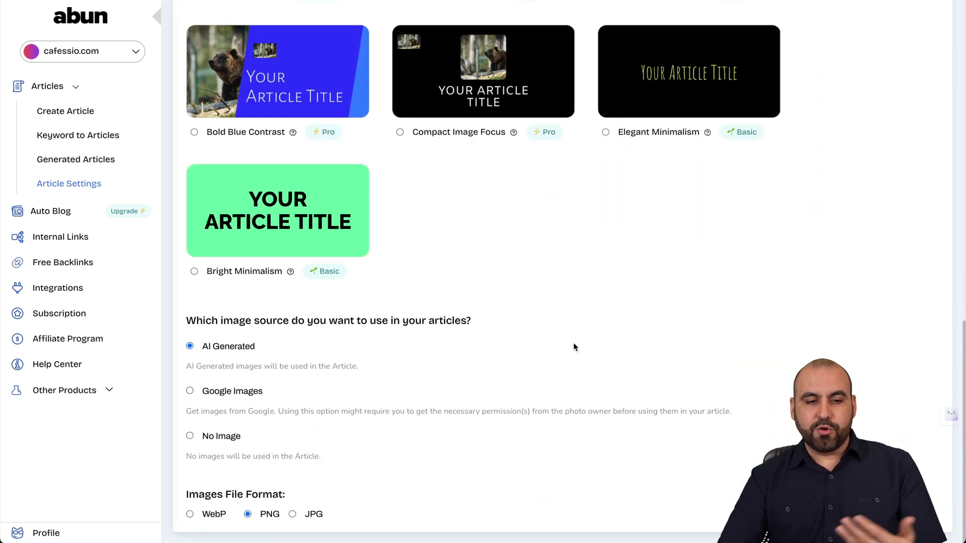
scroll(166, 237, "up", 15)
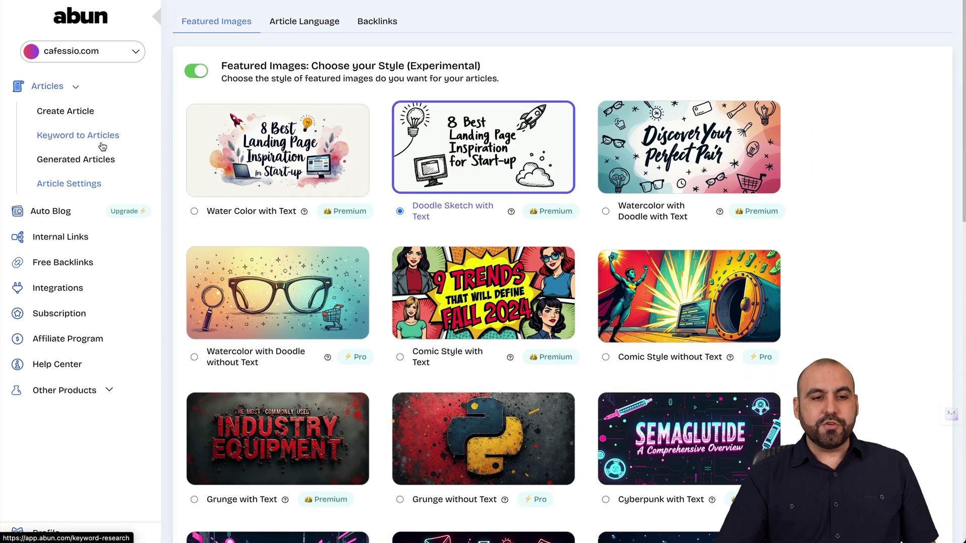
left_click(76, 135)
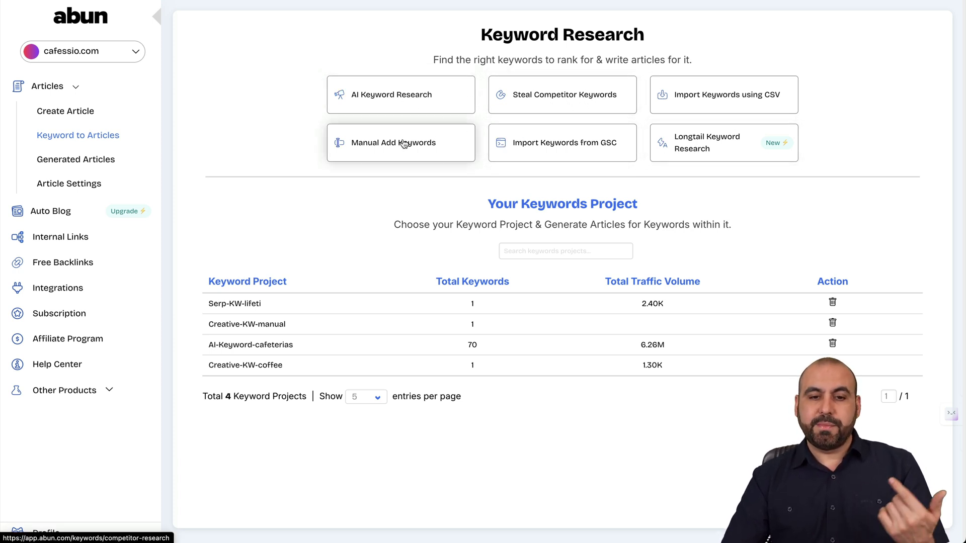
Step: Run AI keyword research for 'lifetime deals' with Location Global and open the resulting project
left_click(390, 100)
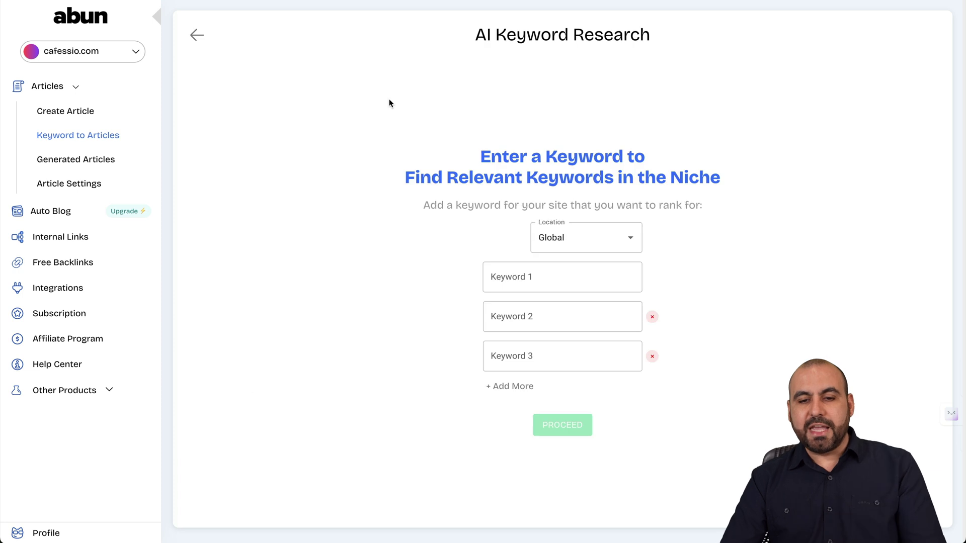
left_click(595, 231)
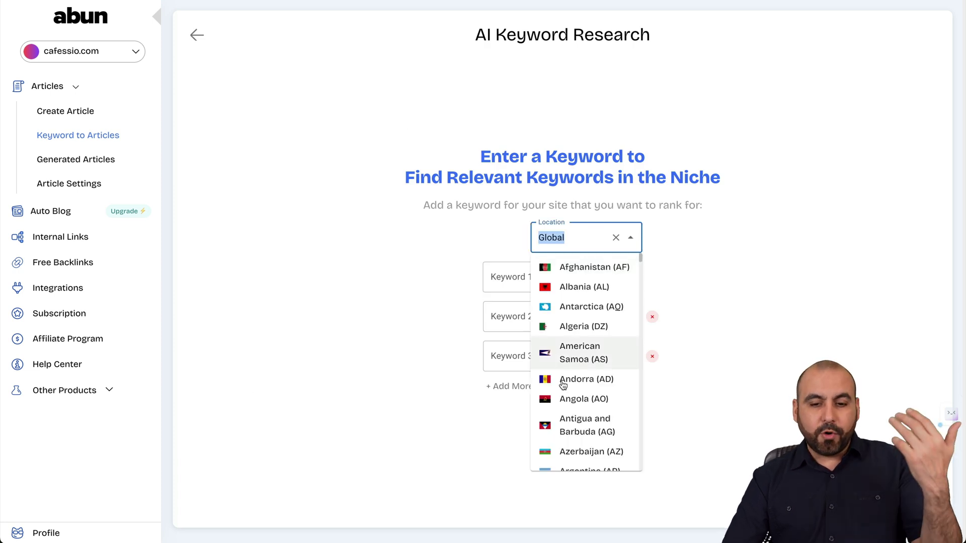
left_click(449, 278)
left_click(533, 277)
type("l")
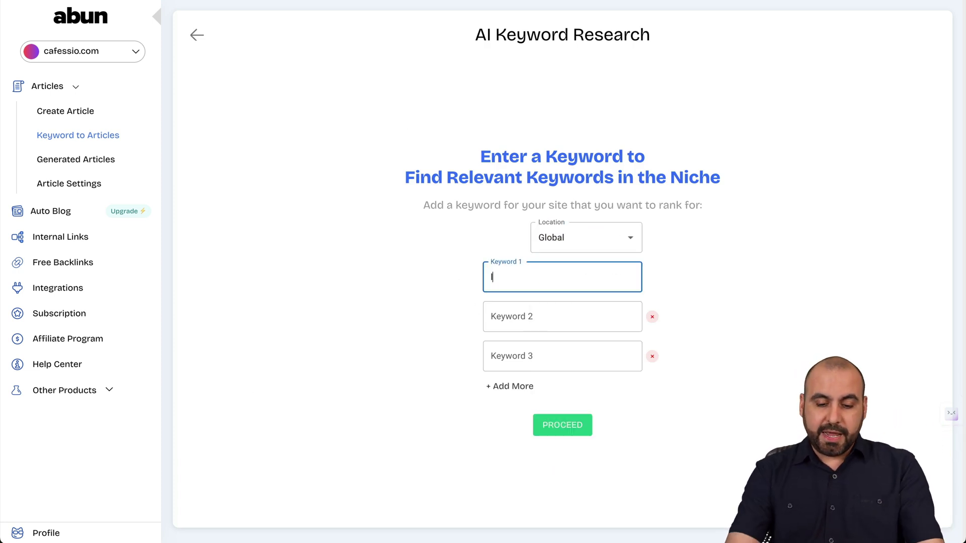
type("ifetime deals")
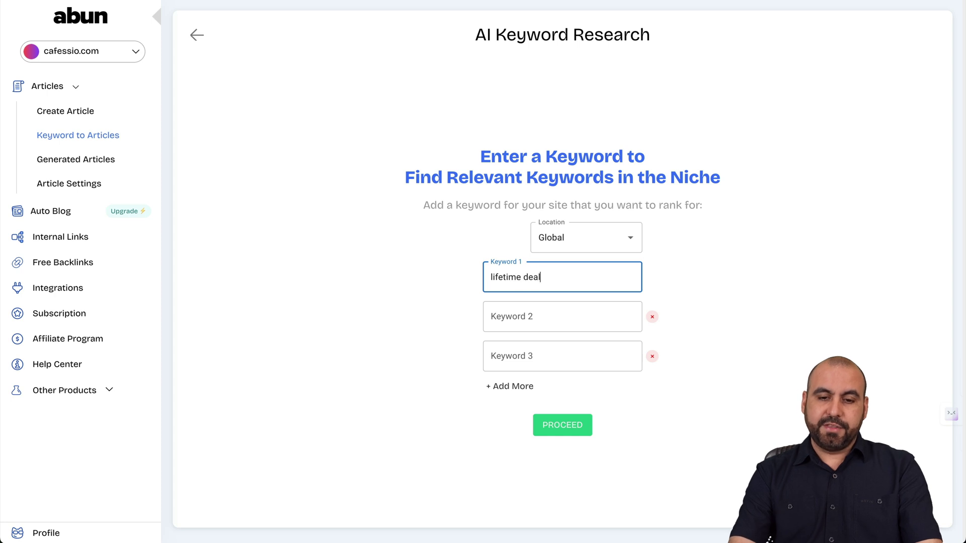
left_click(550, 425)
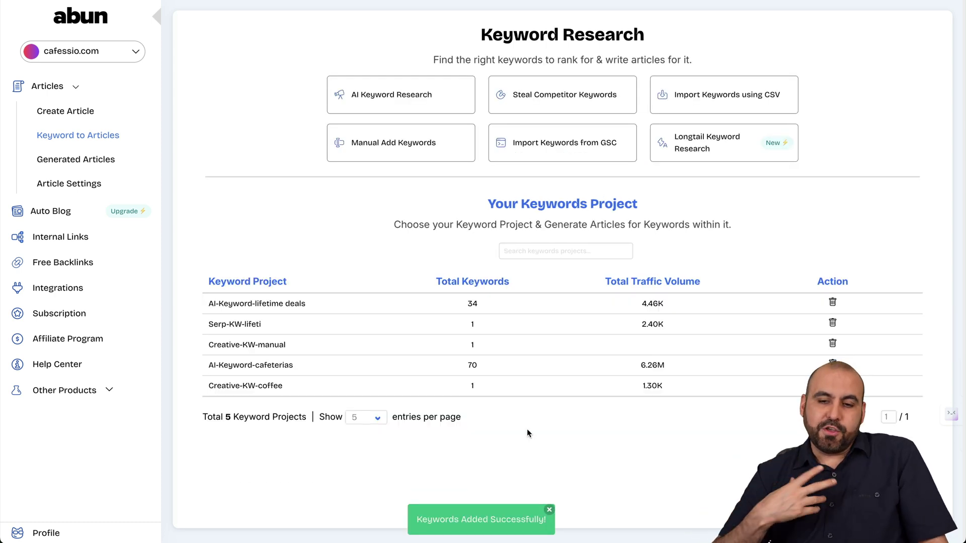
left_click(284, 303)
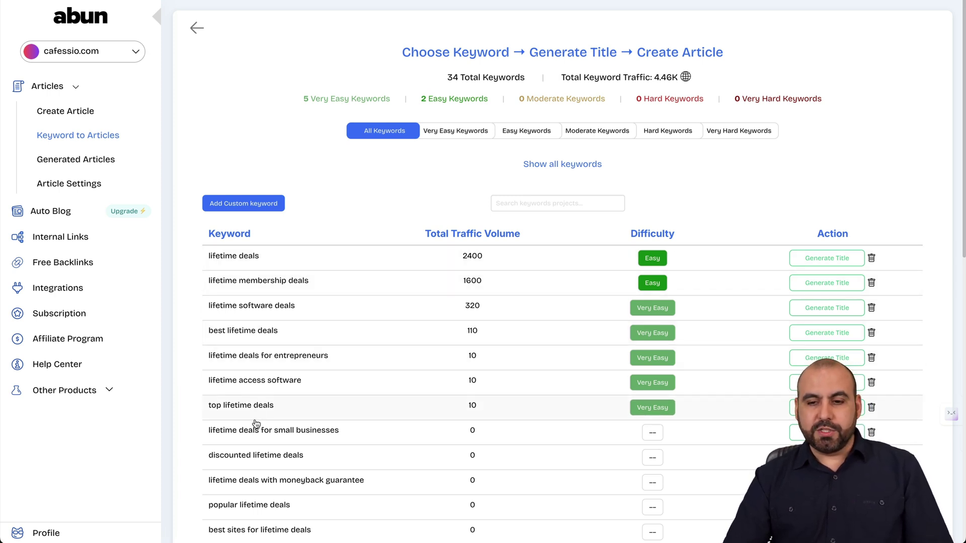
Step: Generate titles for the 'best lifetime deals' keyword
left_click(815, 336)
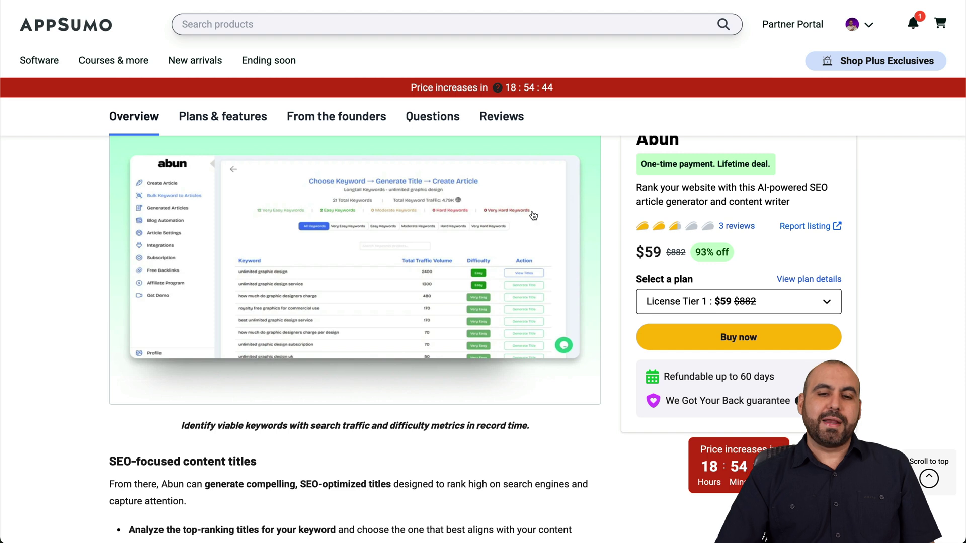
Step: Scroll the AppSumo Abun listing to the Plans & features table showing the $59, $149 and $349 tiers
scroll(563, 406, "up", 2)
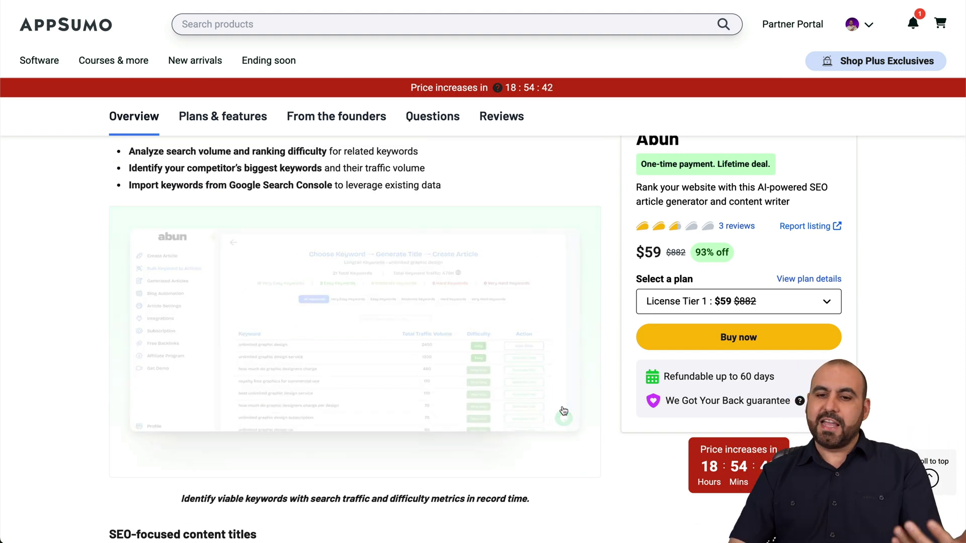
scroll(562, 406, "down", 10)
scroll(564, 411, "down", 10)
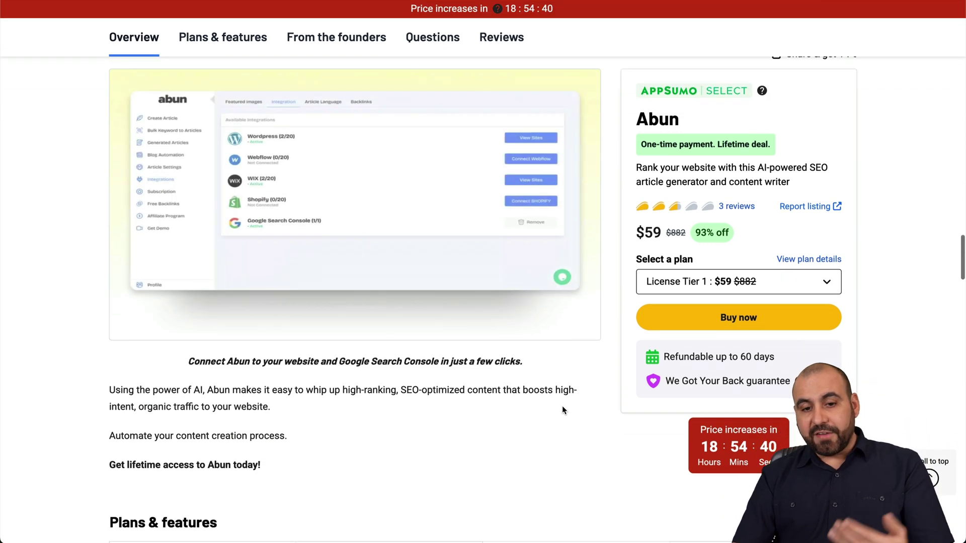
scroll(563, 405, "down", 1)
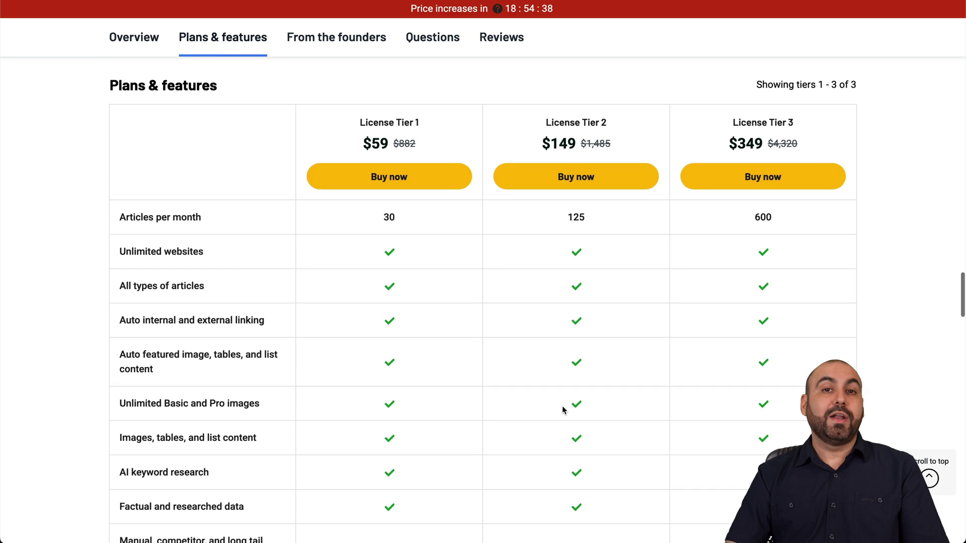